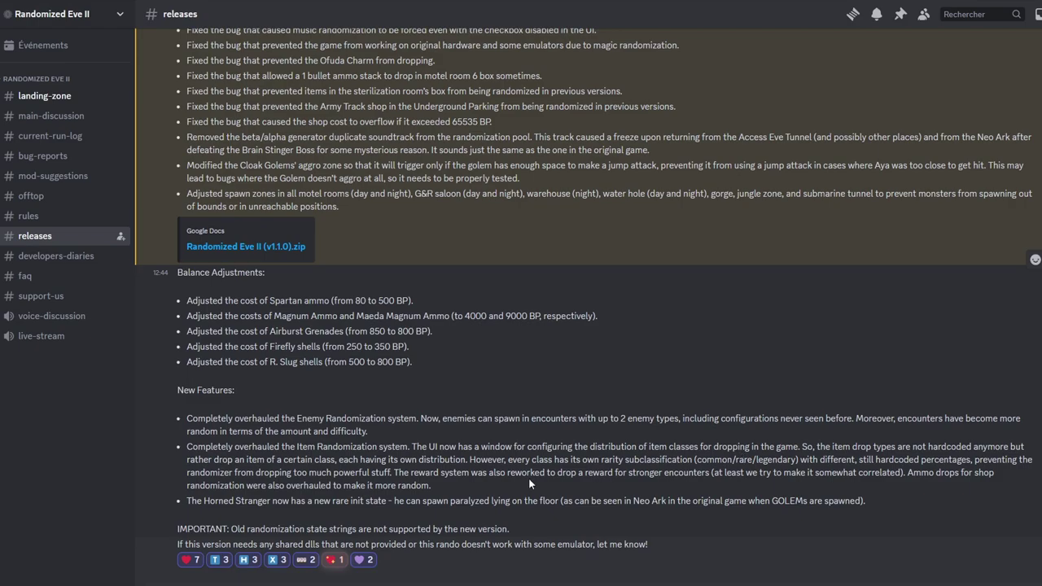
Read the New Features notes on item randomization and the Horned Stranger in the v1.1.0 release post
{"action": "left_click_drag", "start_coordinate": [449, 486], "coordinate": [186, 447]}
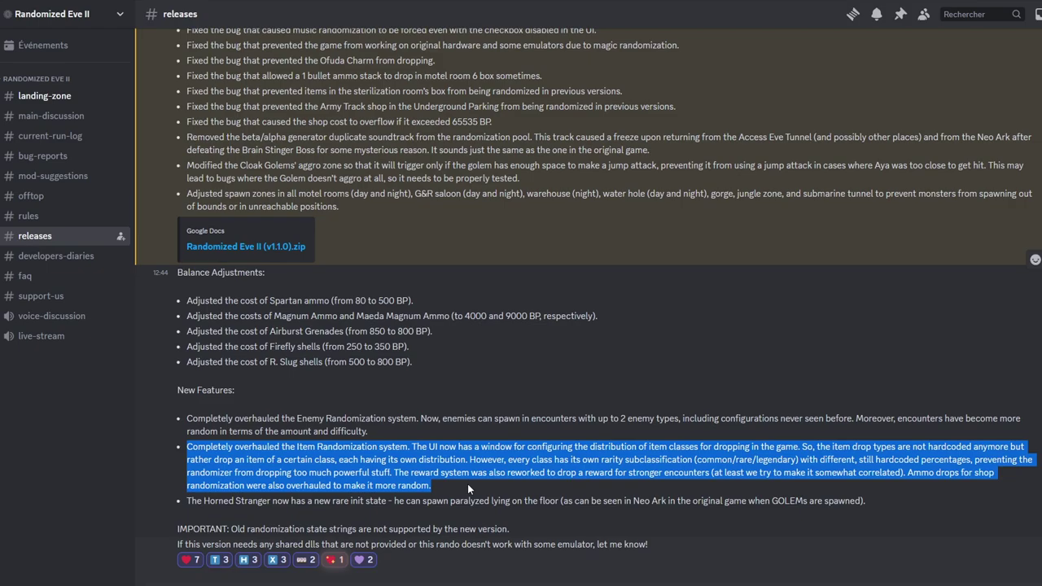
{"action": "left_click", "coordinate": [328, 517]}
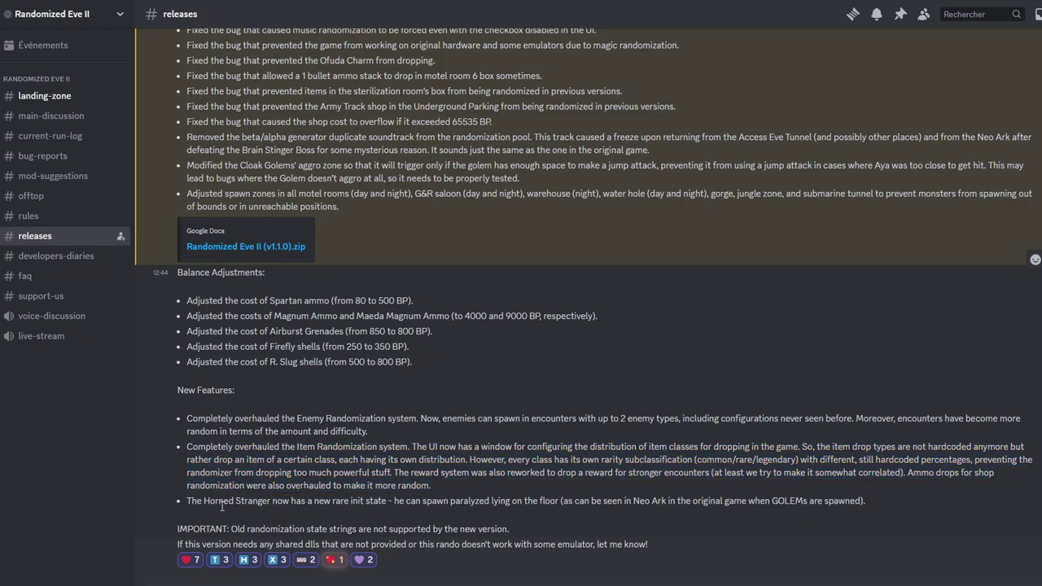
{"action": "left_click_drag", "start_coordinate": [204, 501], "coordinate": [272, 502]}
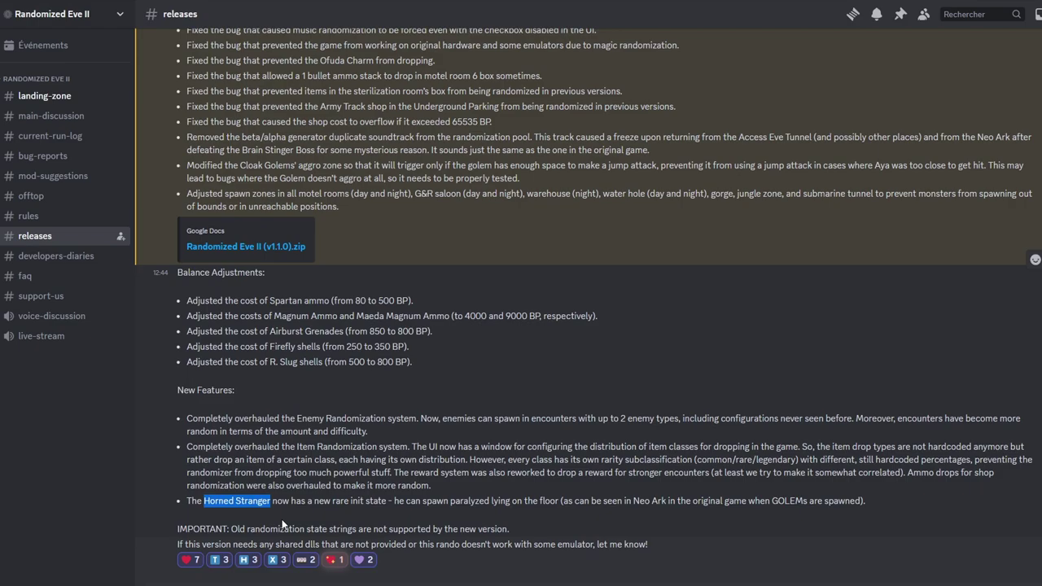
{"action": "left_click", "coordinate": [291, 510]}
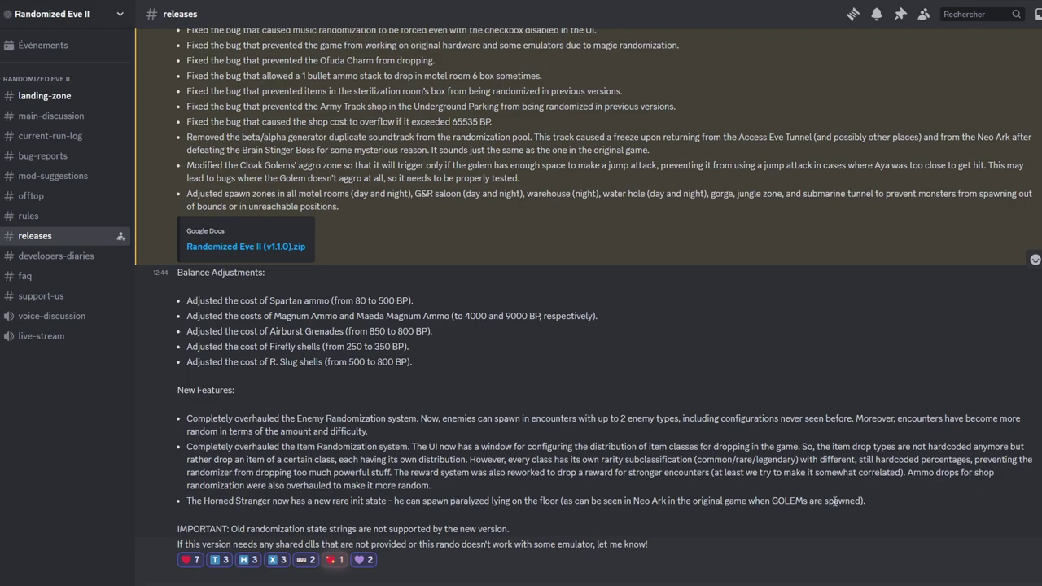
{"action": "left_click_drag", "start_coordinate": [770, 502], "coordinate": [805, 502]}
{"action": "left_click", "coordinate": [522, 498]}
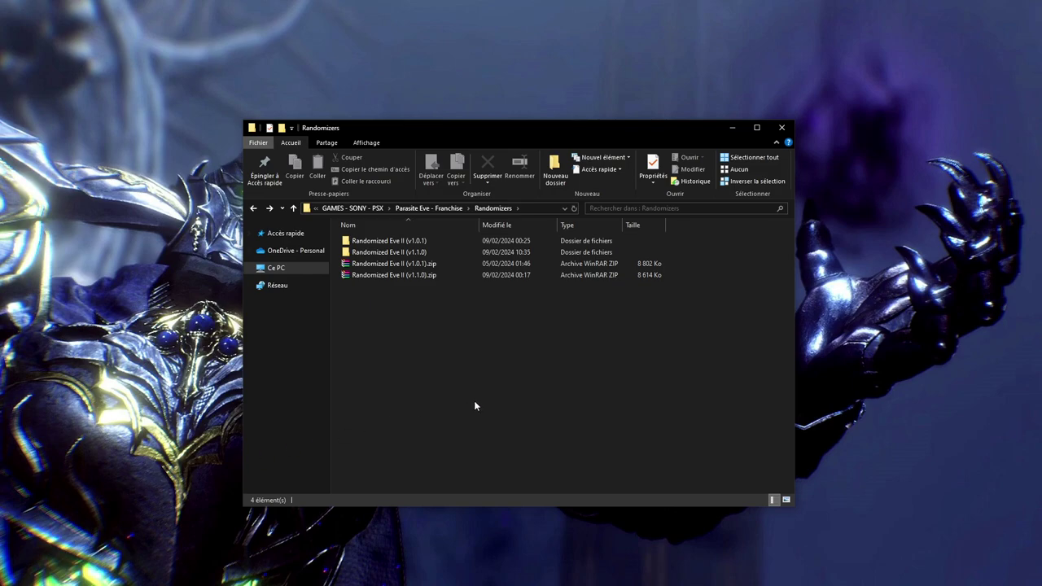
Open the Randomized Eve II (v1.1.0) folder, launch the Randomize Eve II program and reposition its window
{"action": "double_click", "coordinate": [404, 255]}
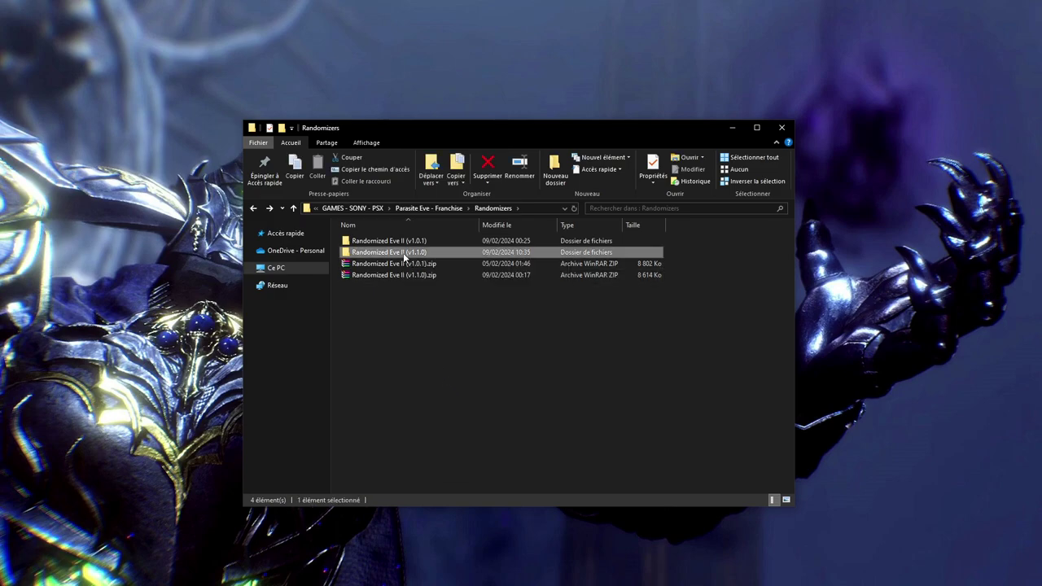
{"action": "double_click", "coordinate": [406, 449]}
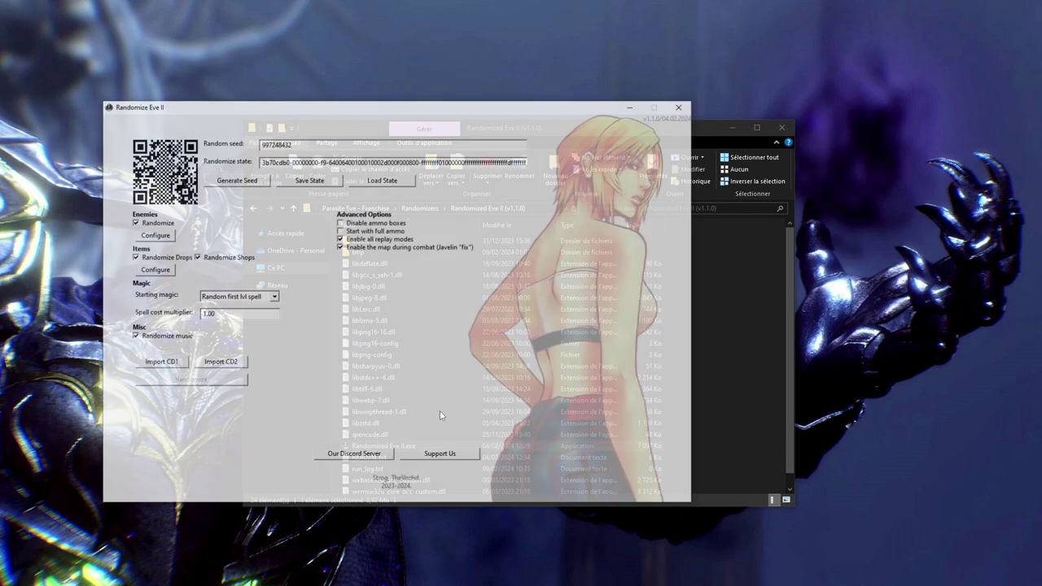
{"action": "left_click_drag", "start_coordinate": [454, 105], "coordinate": [594, 87]}
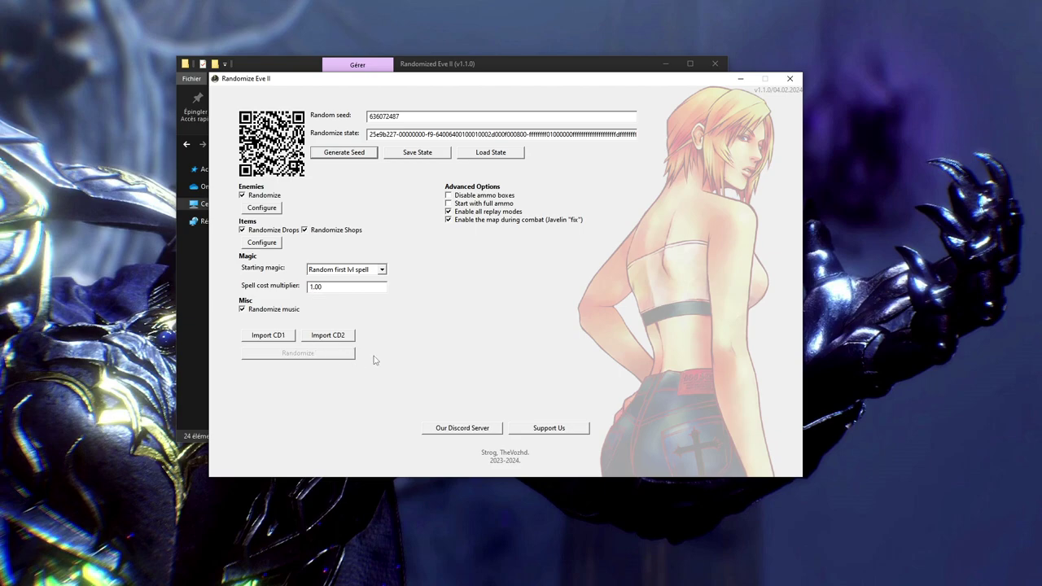
Generate a new random seed for the randomizer
{"action": "left_click", "coordinate": [345, 159]}
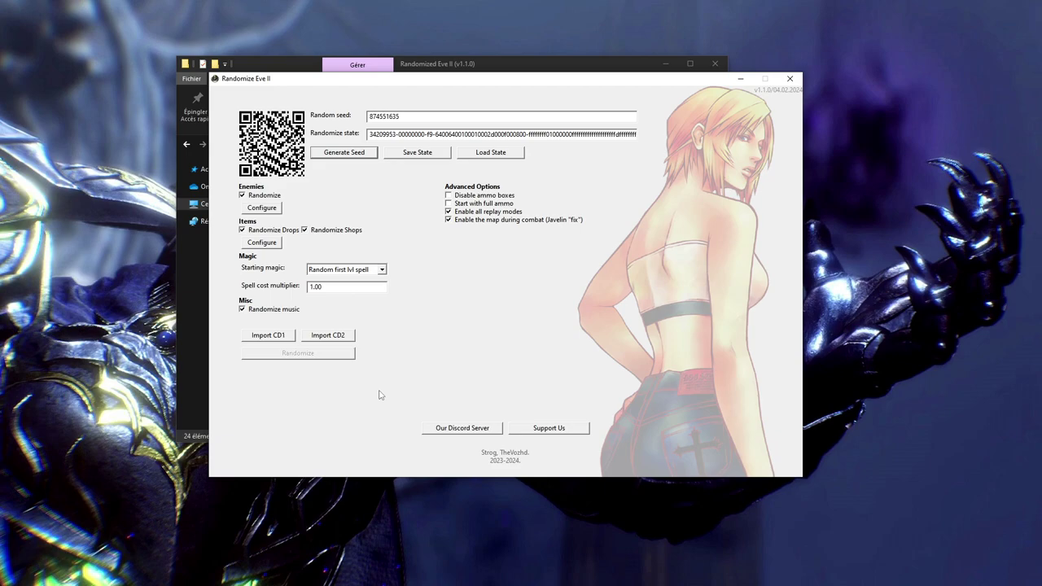
{"action": "left_click", "coordinate": [354, 163]}
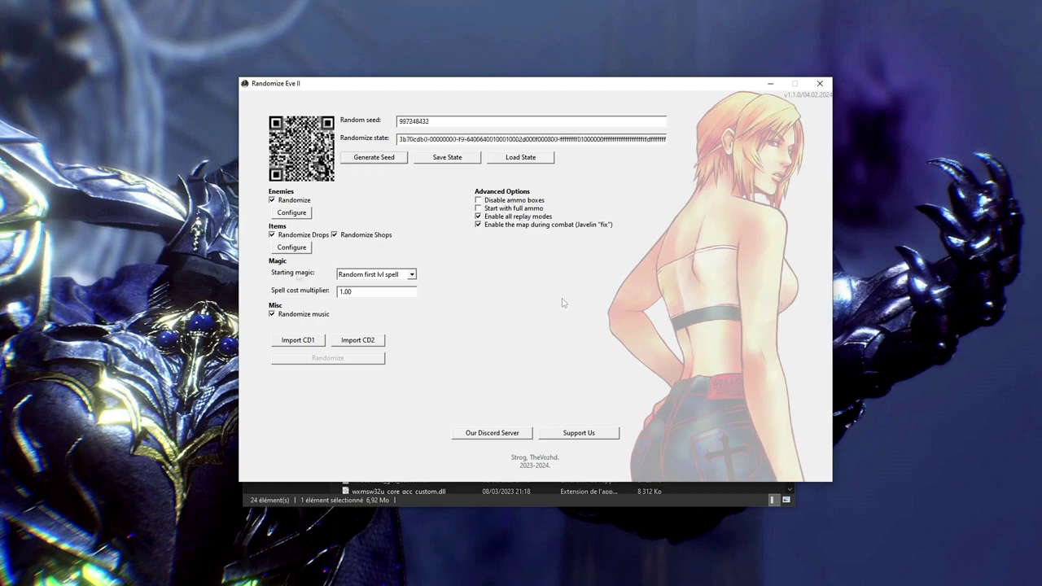
{"action": "left_click", "coordinate": [399, 155]}
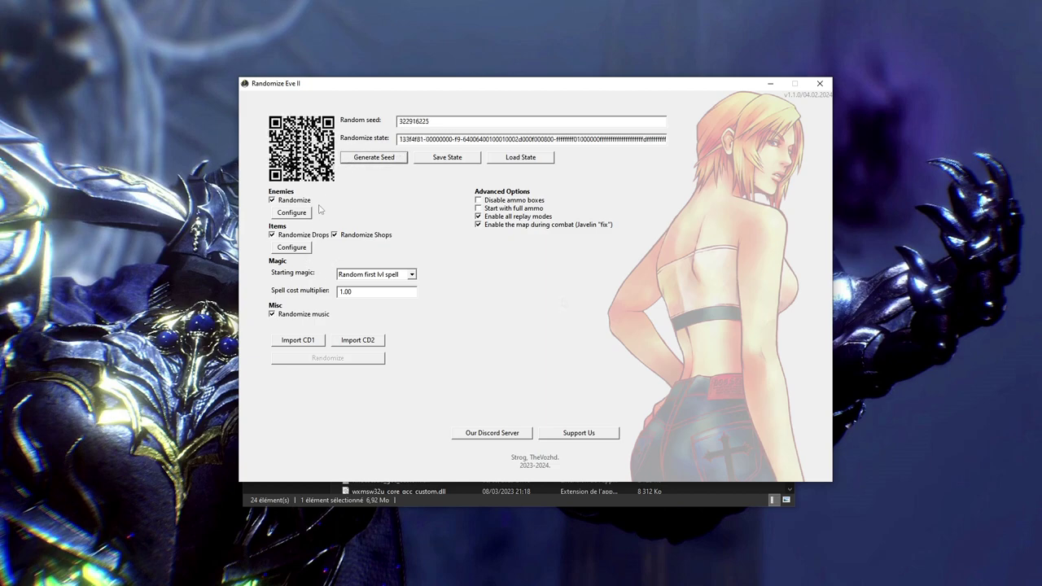
Look through the enemy configuration list, accept it as is, and toggle enemy randomization off and back on
{"action": "left_click", "coordinate": [293, 213]}
{"action": "left_click_drag", "start_coordinate": [351, 124], "coordinate": [513, 226]}
{"action": "mouse_move", "coordinate": [549, 267]}
{"action": "left_mouse_down"}
{"action": "mouse_move", "coordinate": [552, 353]}
{"action": "mouse_move", "coordinate": [552, 253]}
{"action": "mouse_move", "coordinate": [552, 350]}
{"action": "mouse_move", "coordinate": [544, 261]}
{"action": "left_mouse_up"}
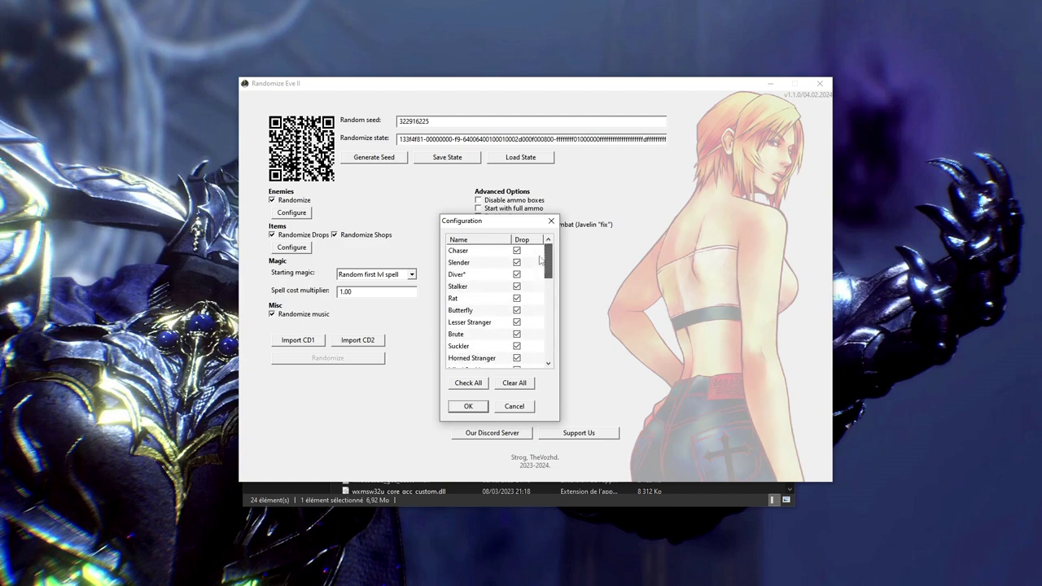
{"action": "scroll", "coordinate": [521, 305], "scroll_direction": "down", "scroll_amount": 5}
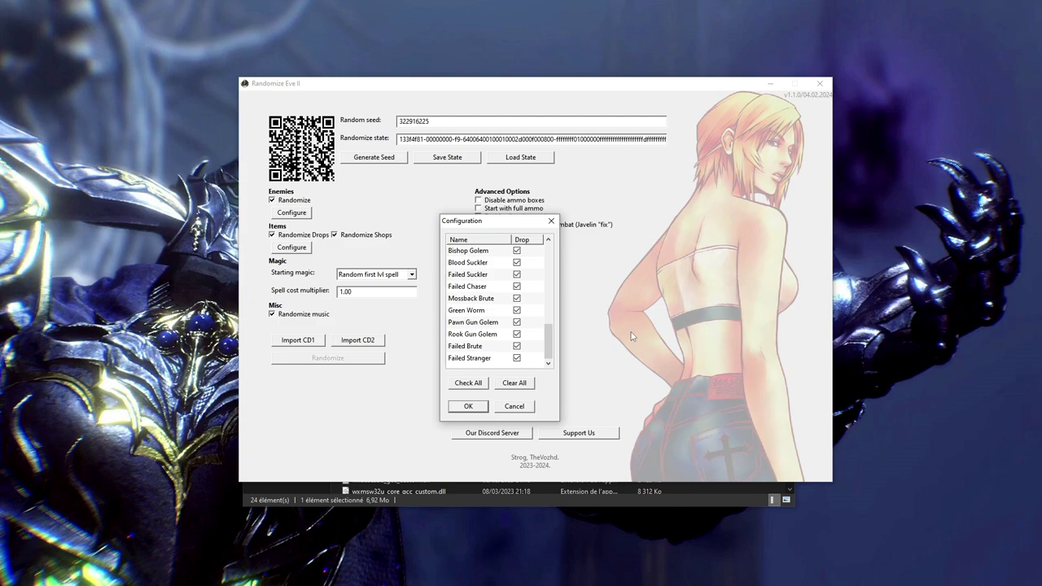
{"action": "left_click", "coordinate": [519, 348]}
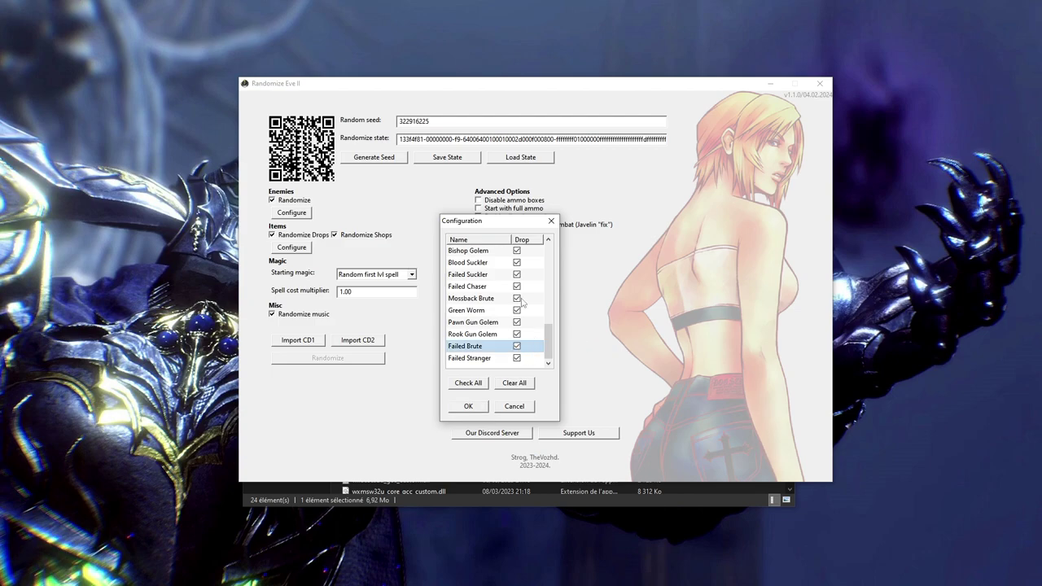
{"action": "left_click_drag", "start_coordinate": [548, 342], "coordinate": [548, 259]}
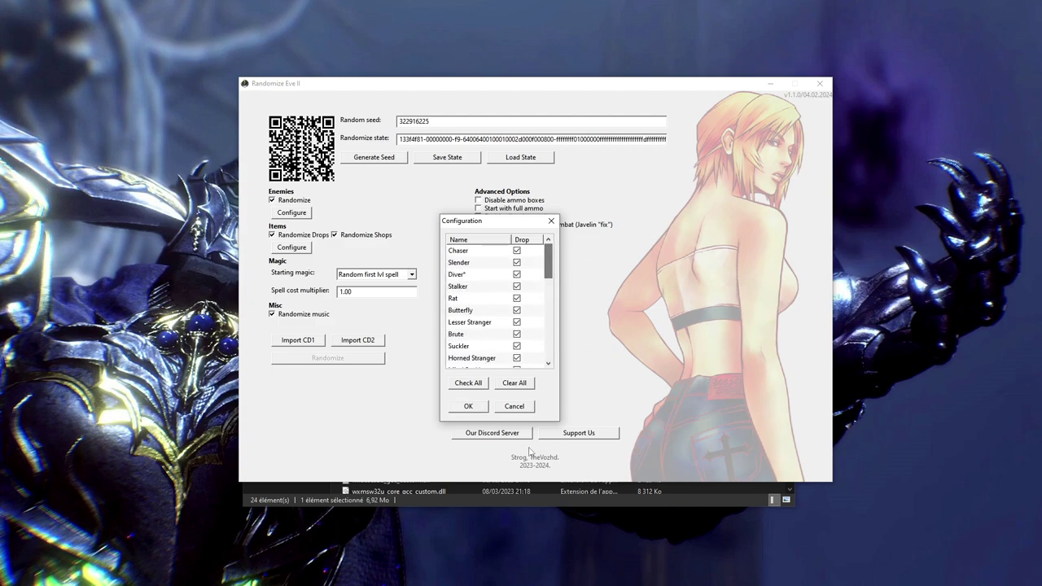
{"action": "left_click", "coordinate": [470, 406]}
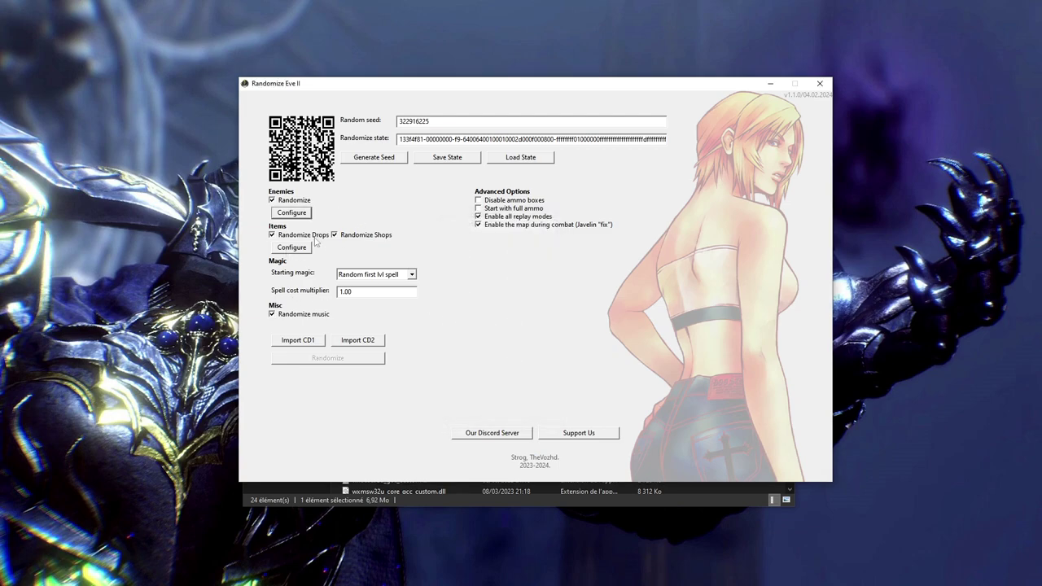
{"action": "left_click", "coordinate": [272, 200]}
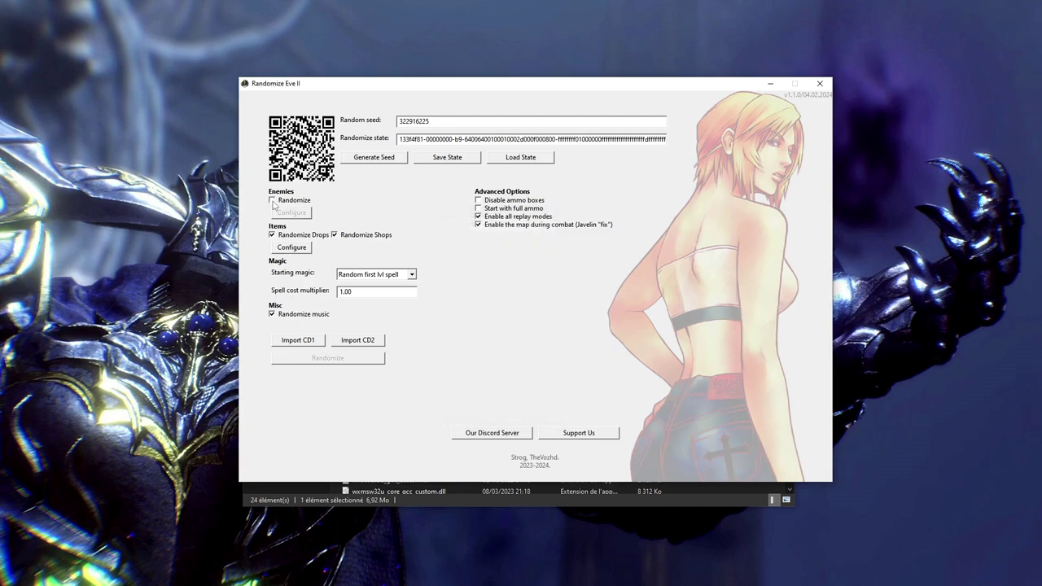
{"action": "left_click", "coordinate": [273, 201]}
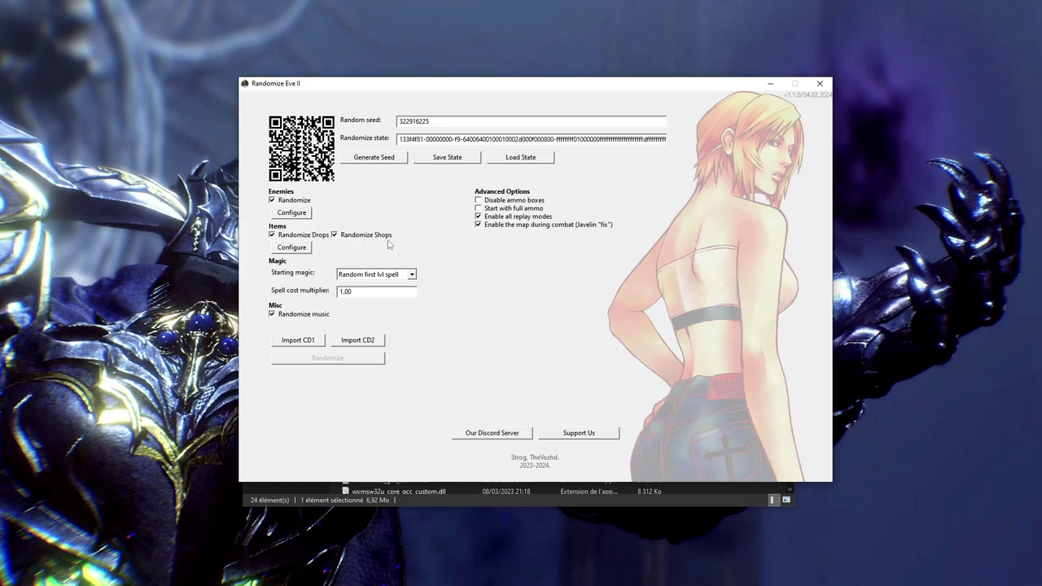
Examine the drop and shop item list and the starting weapon options in the items configuration
{"action": "left_click", "coordinate": [292, 248]}
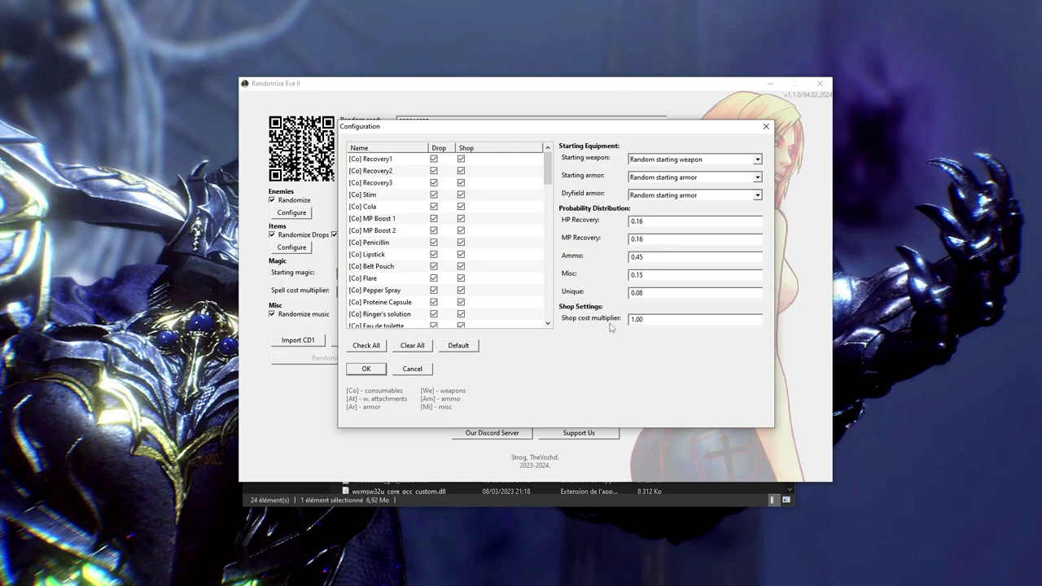
{"action": "left_click_drag", "start_coordinate": [549, 167], "coordinate": [551, 305]}
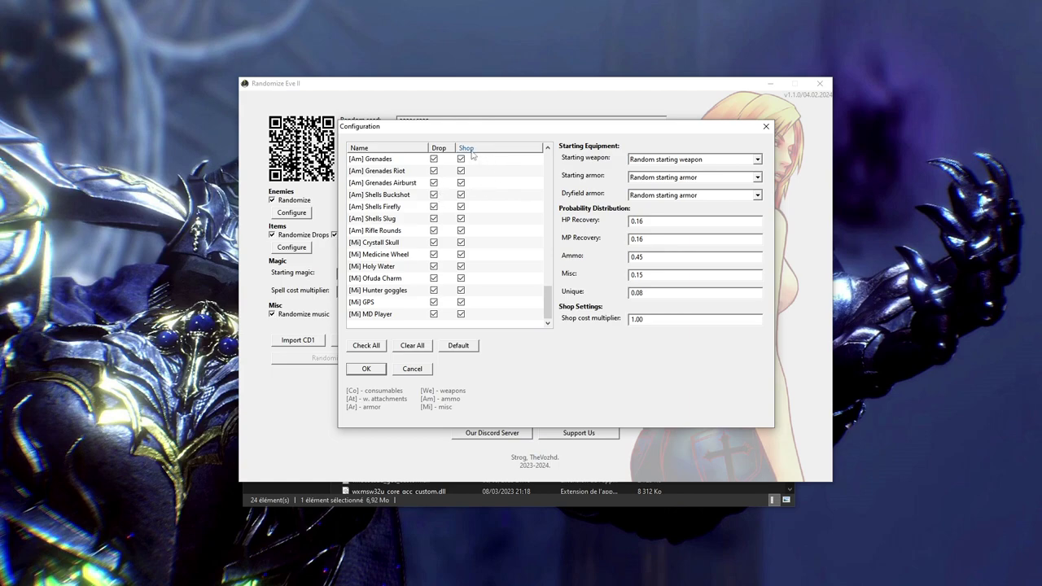
{"action": "scroll", "coordinate": [469, 305], "scroll_direction": "up", "scroll_amount": 10}
{"action": "scroll", "coordinate": [470, 307], "scroll_direction": "up", "scroll_amount": 3}
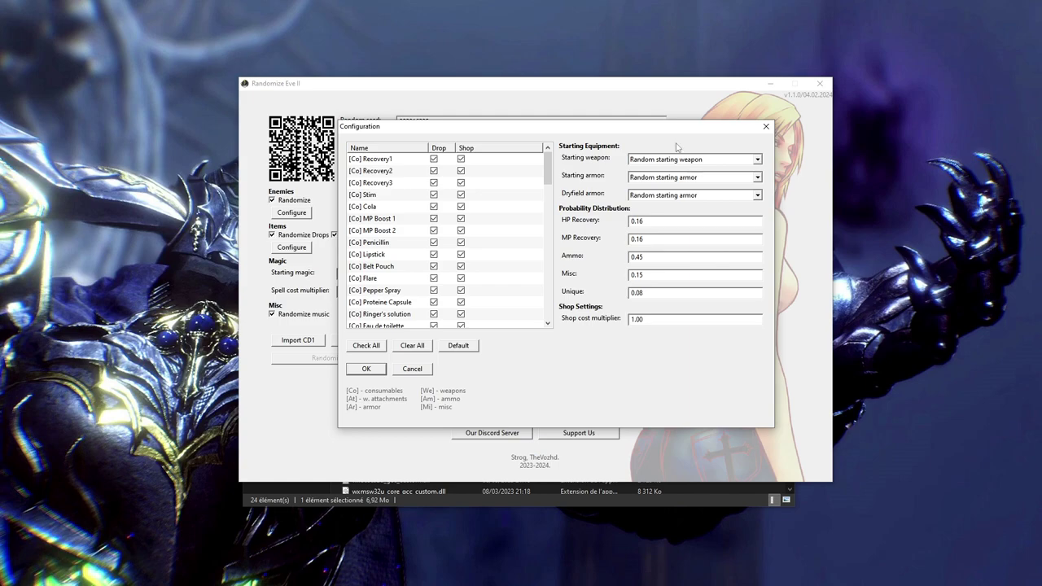
{"action": "left_click", "coordinate": [694, 162]}
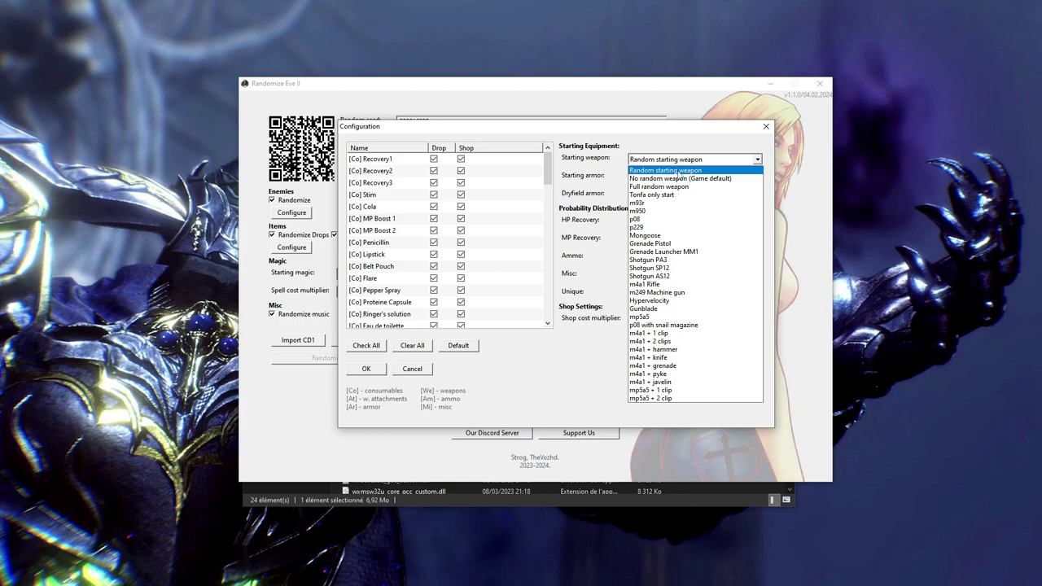
{"action": "left_click", "coordinate": [680, 143]}
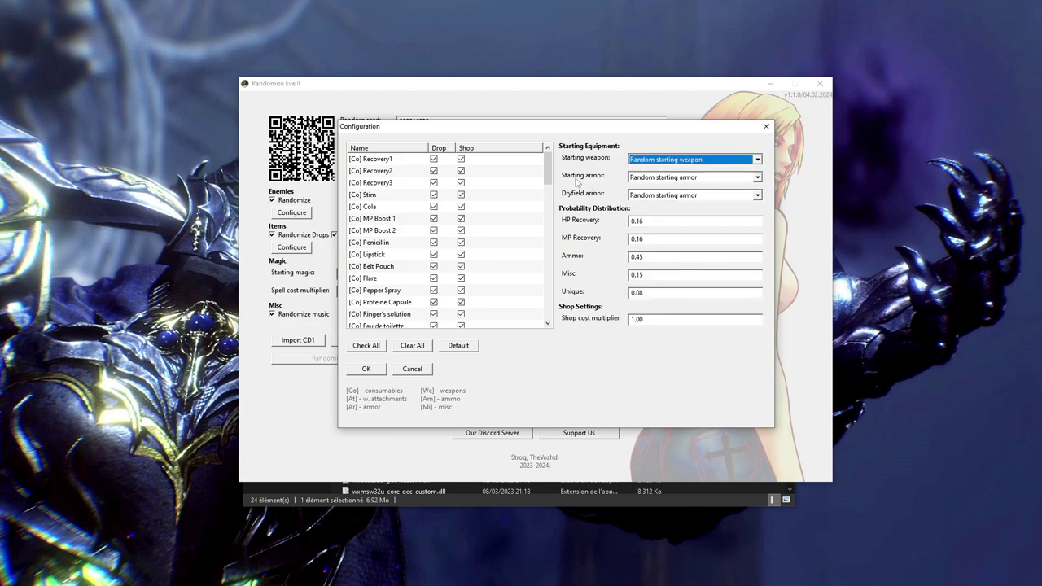
{"action": "key", "text": "Tab"}
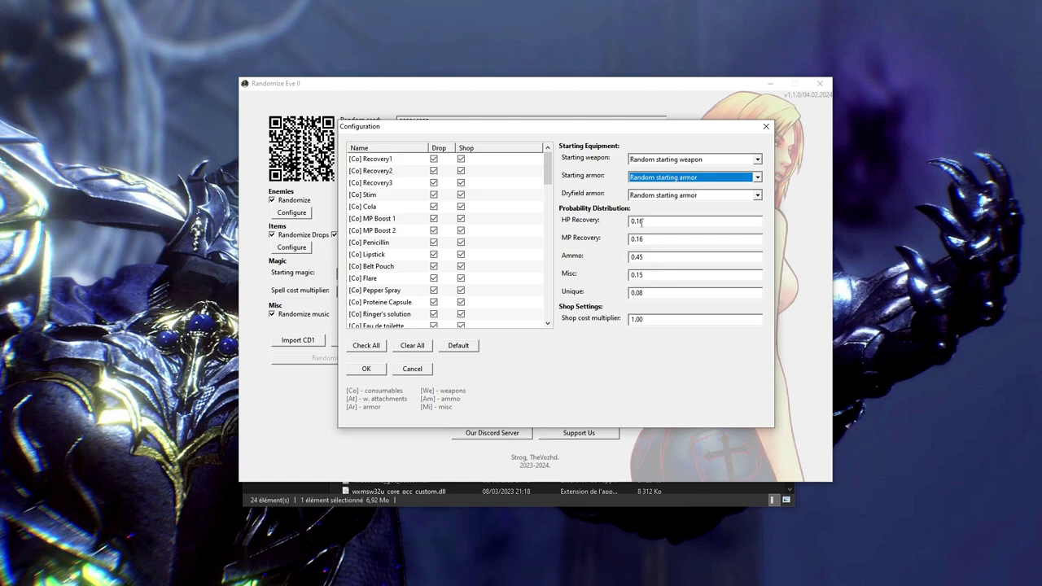
Examine the probability distribution values and the shop cost multiplier, and close the items configuration without changes
{"action": "double_click", "coordinate": [649, 220]}
{"action": "left_click", "coordinate": [664, 239]}
{"action": "double_click", "coordinate": [664, 238]}
{"action": "double_click", "coordinate": [659, 257]}
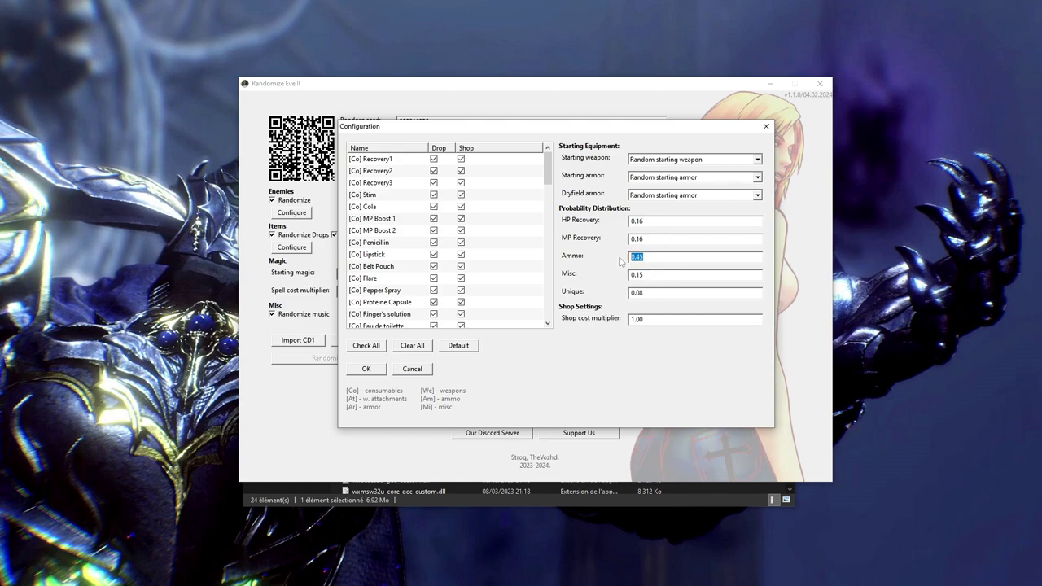
{"action": "double_click", "coordinate": [664, 276]}
{"action": "left_click", "coordinate": [657, 320]}
{"action": "double_click", "coordinate": [658, 321]}
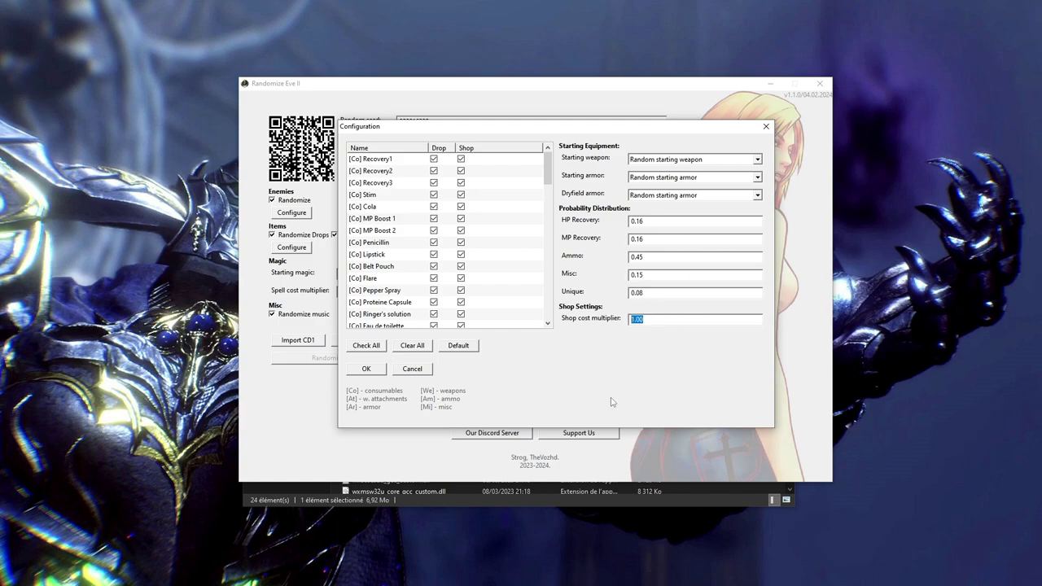
{"action": "left_click", "coordinate": [649, 323]}
{"action": "left_click", "coordinate": [766, 126]}
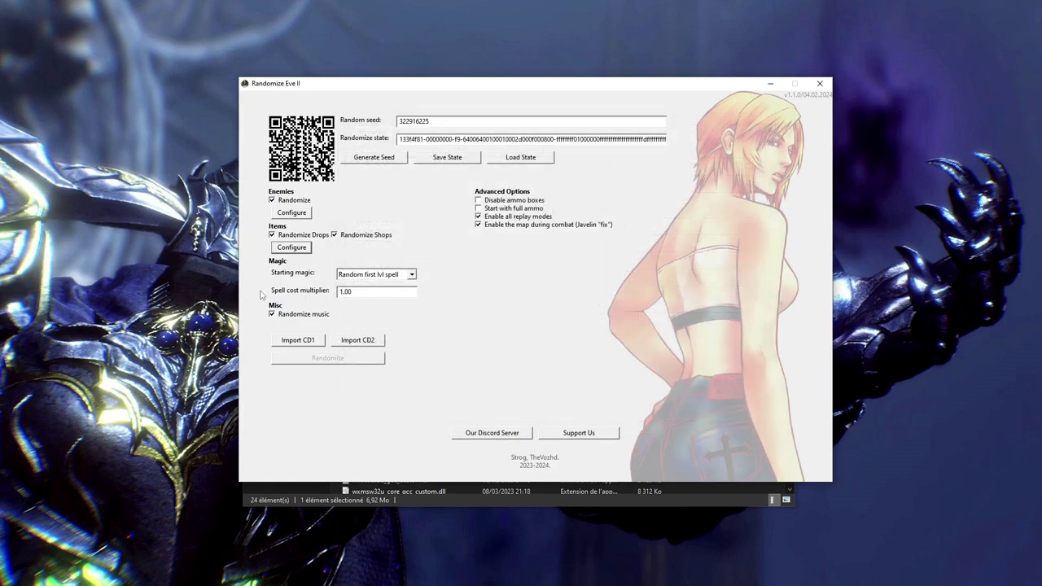
Look through the starting magic options and spell cost multiplier, and toggle music randomization off and back on
{"action": "left_click", "coordinate": [412, 275]}
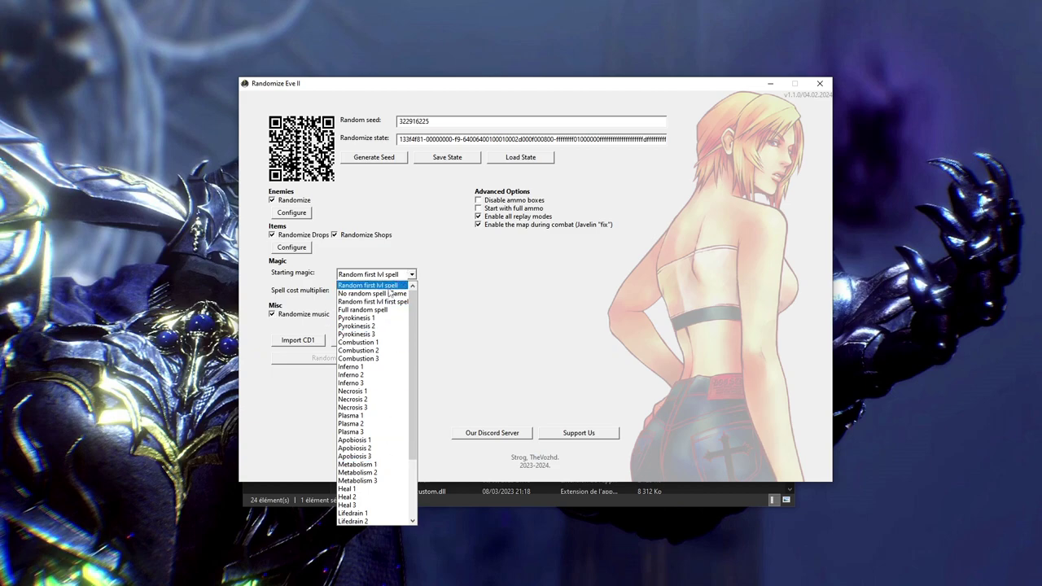
{"action": "scroll", "coordinate": [374, 481], "scroll_direction": "down", "scroll_amount": 3}
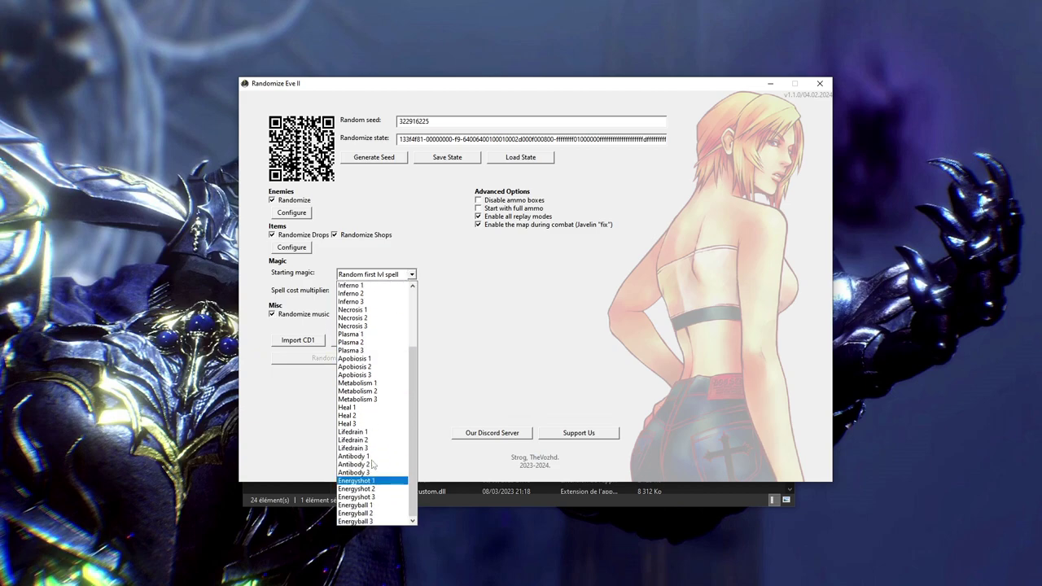
{"action": "left_click", "coordinate": [528, 317]}
{"action": "left_click_drag", "start_coordinate": [364, 295], "coordinate": [314, 297]}
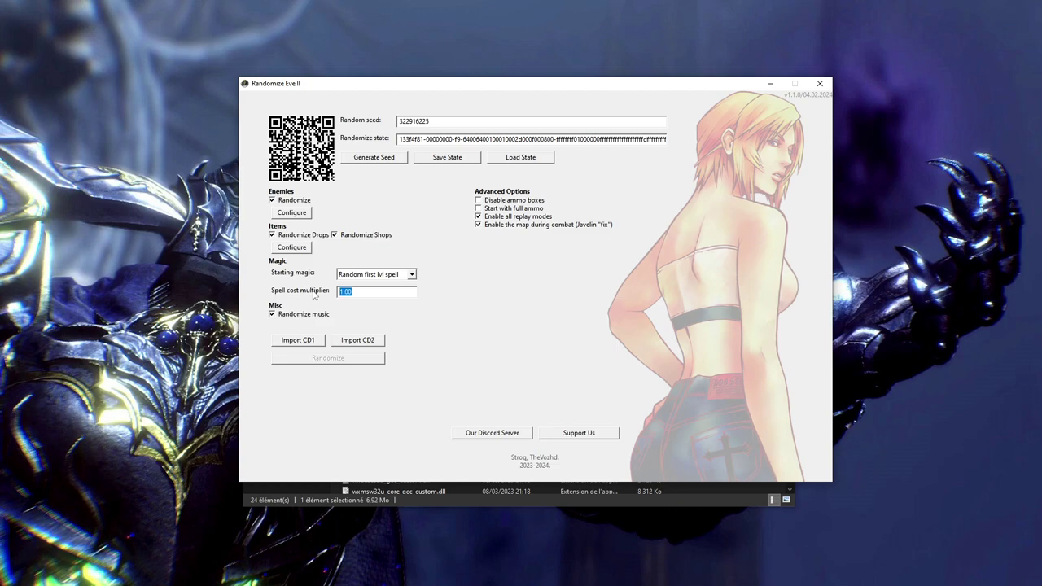
{"action": "left_click", "coordinate": [377, 295]}
{"action": "left_click", "coordinate": [273, 314]}
{"action": "left_click", "coordinate": [273, 315]}
Import Parasite Eve II (USA) (Disc 1).bin as CD1
{"action": "left_click", "coordinate": [296, 342]}
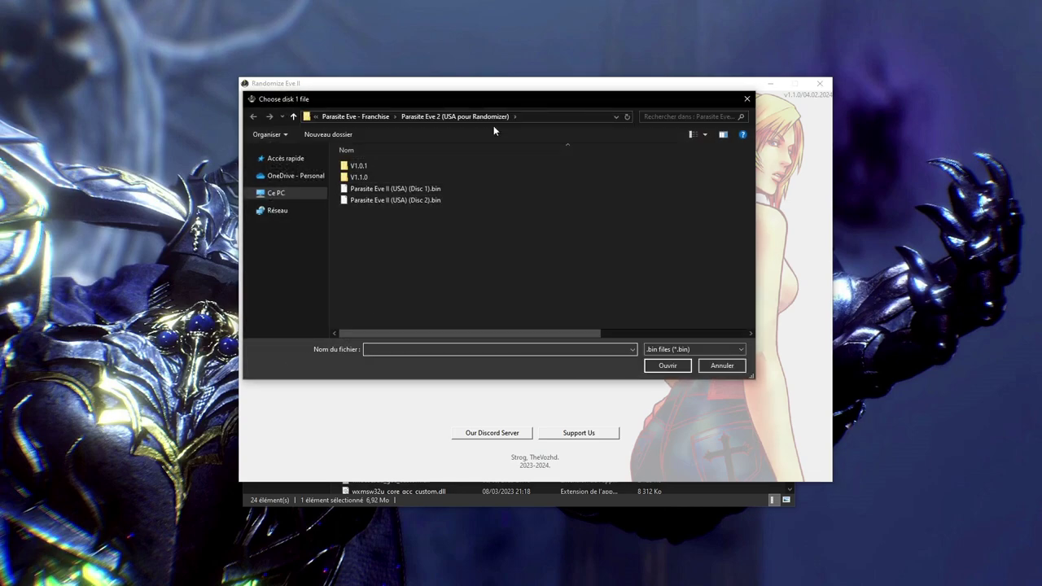
{"action": "left_click_drag", "start_coordinate": [501, 101], "coordinate": [541, 124]}
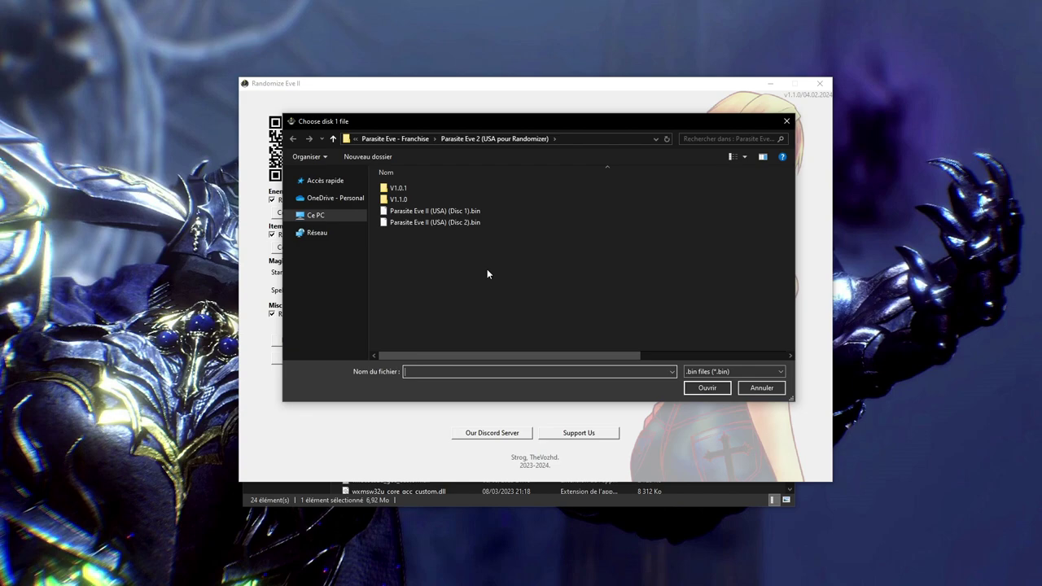
{"action": "left_click", "coordinate": [472, 211]}
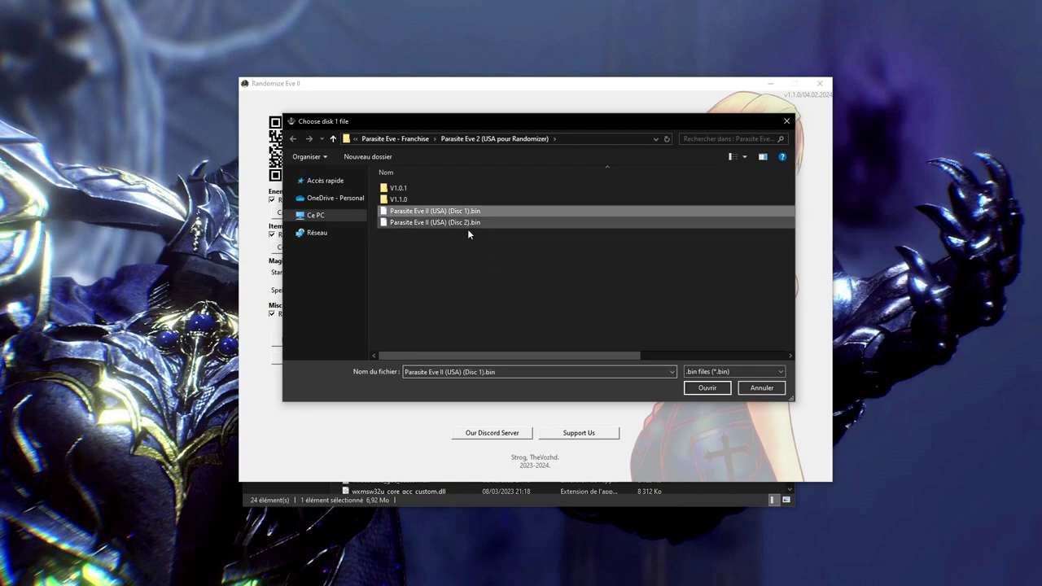
{"action": "left_click", "coordinate": [705, 388]}
Import Parasite Eve II (USA) (Disc 2).bin as CD2
{"action": "left_click", "coordinate": [371, 340]}
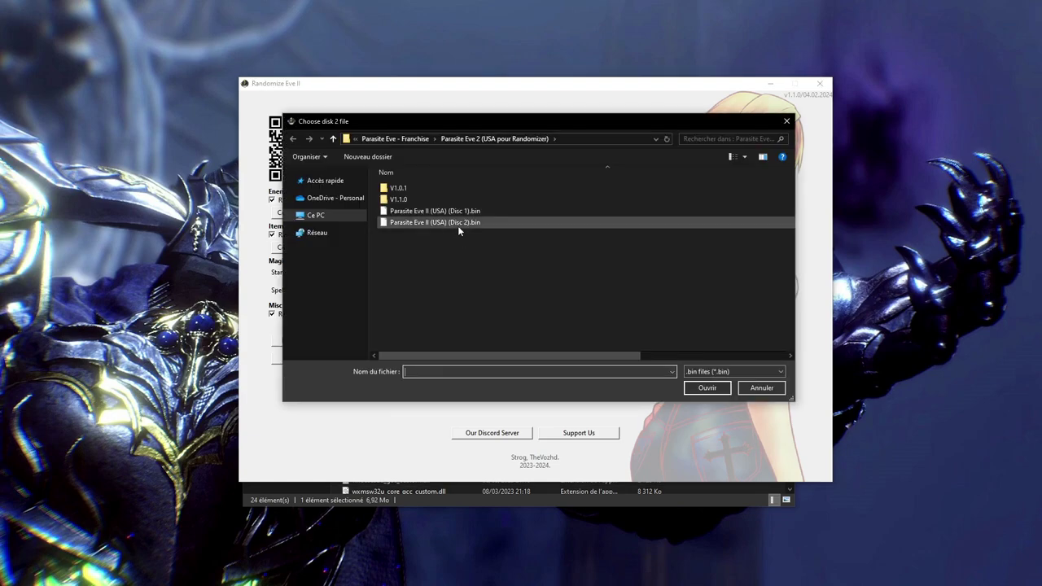
{"action": "left_click", "coordinate": [458, 225]}
{"action": "left_click", "coordinate": [705, 387]}
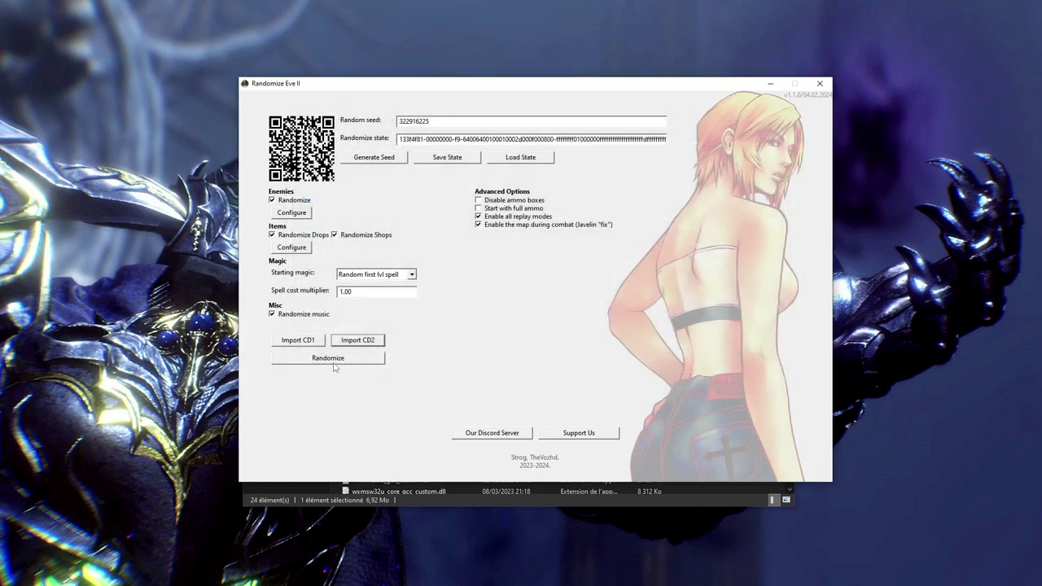
Randomize the two imported Parasite Eve II disc images with the current seed and settings, and dismiss the progress dialog
{"action": "left_click", "coordinate": [360, 366]}
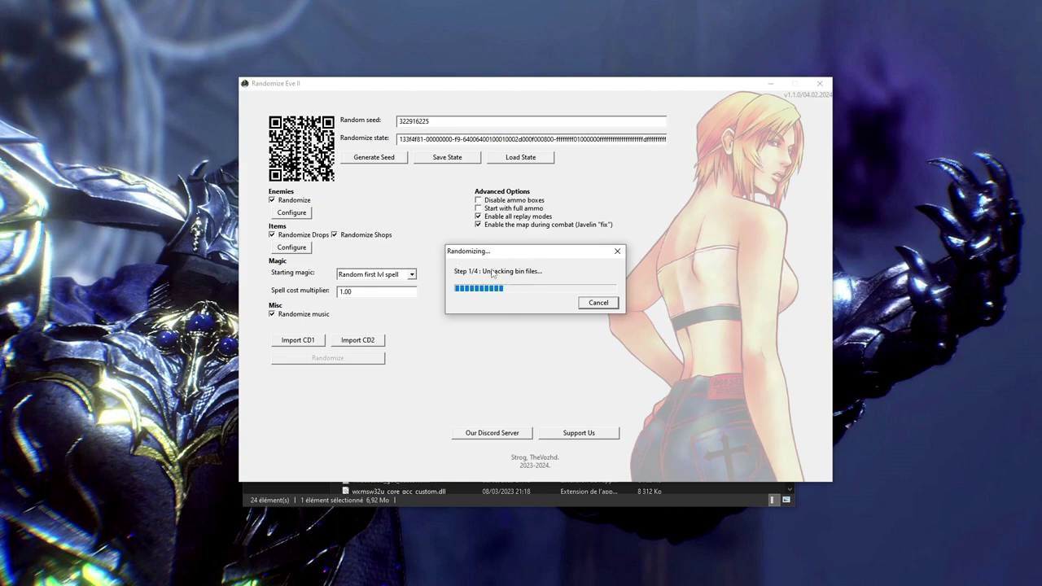
{"action": "left_click", "coordinate": [598, 304]}
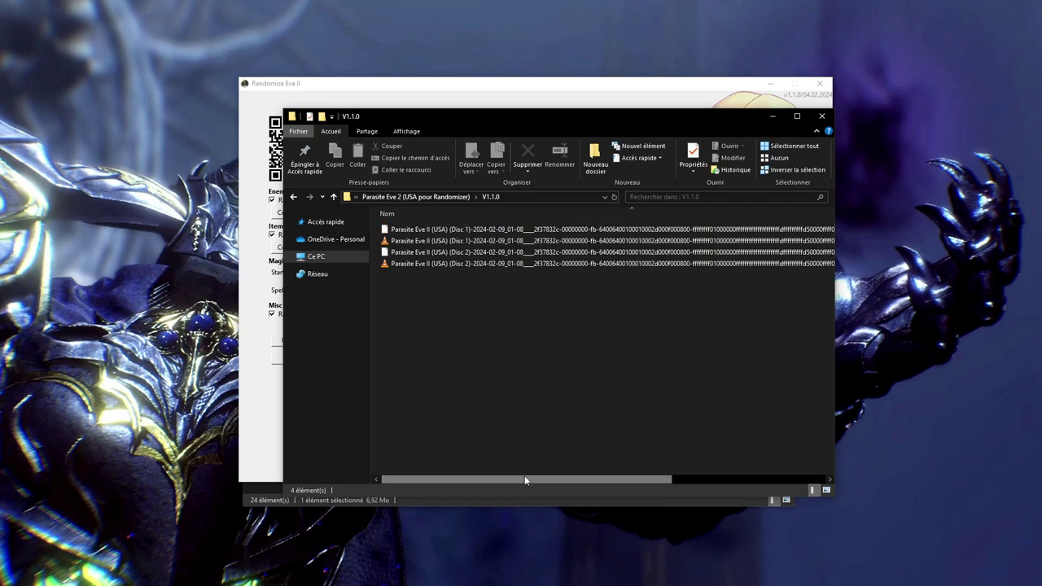
Examine the full names, modification dates and types of the randomized disc files in the V1.1.0 output folder
{"action": "left_click_drag", "start_coordinate": [524, 478], "coordinate": [642, 479]}
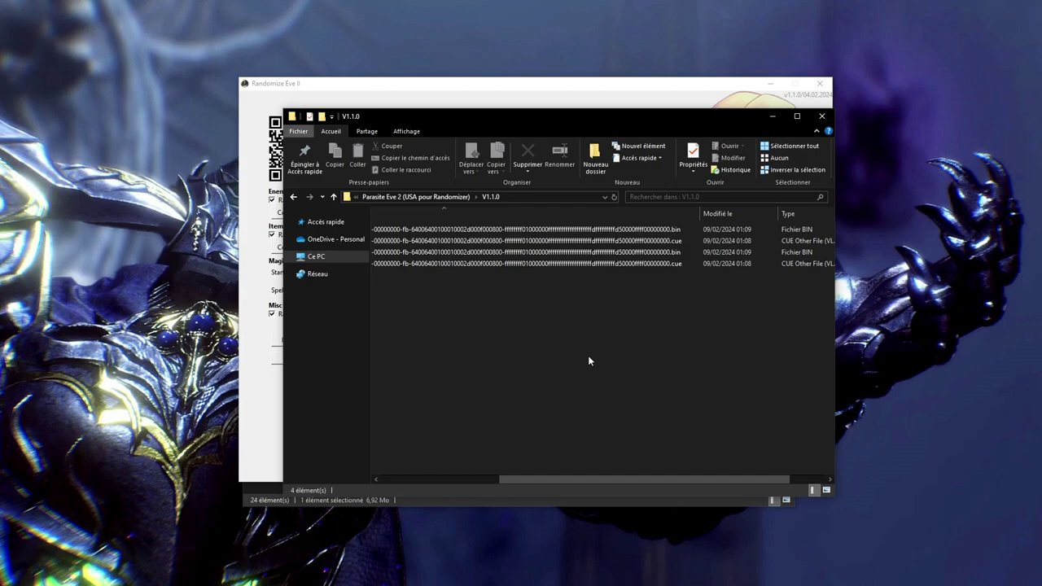
{"action": "left_click_drag", "start_coordinate": [604, 478], "coordinate": [472, 483]}
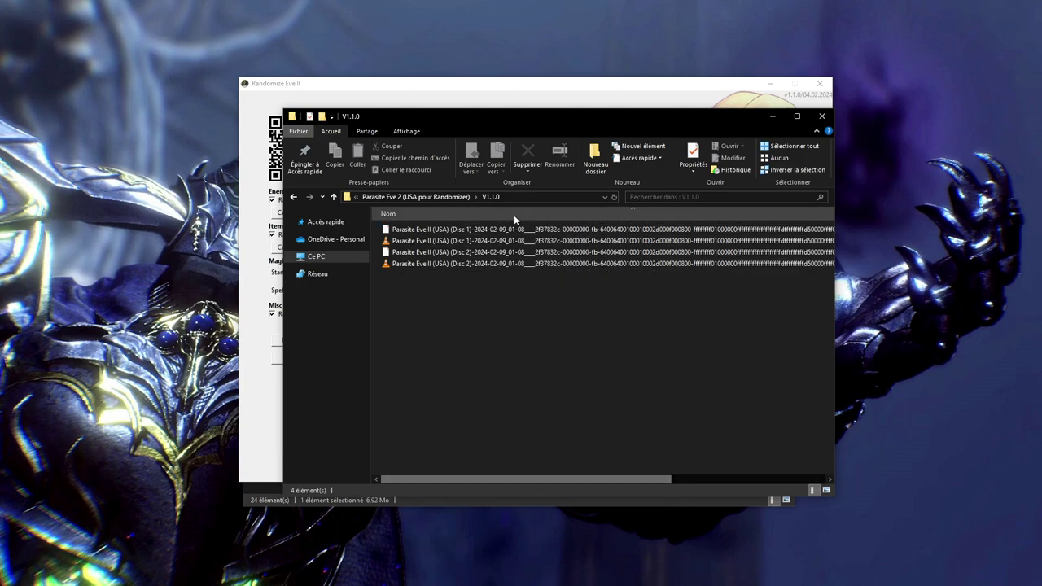
{"action": "left_click_drag", "start_coordinate": [517, 482], "coordinate": [477, 465]}
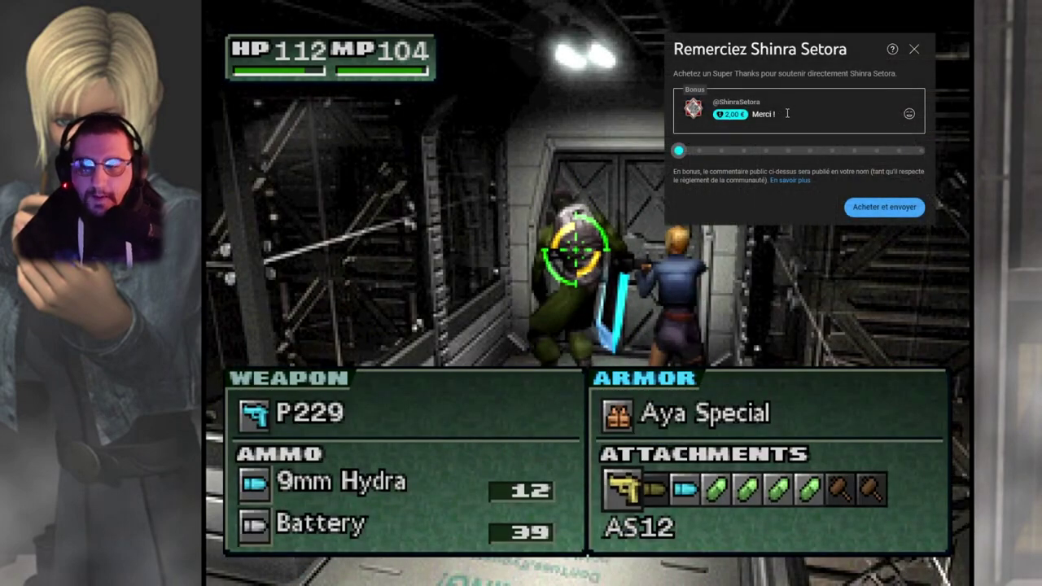
Switch to YouTube's Super Thanks dialog, replace the comment with "Super !" and set the contribution to 500,00 €
{"action": "left_click_drag", "start_coordinate": [778, 114], "coordinate": [754, 116]}
{"action": "type", "text": "Super !"}
{"action": "left_click_drag", "start_coordinate": [679, 150], "coordinate": [924, 153]}
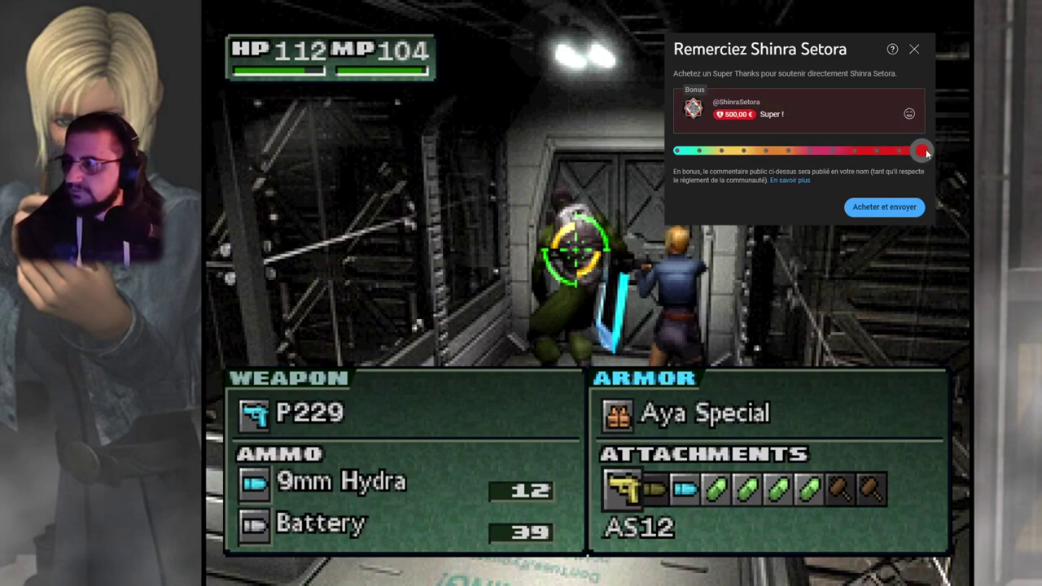